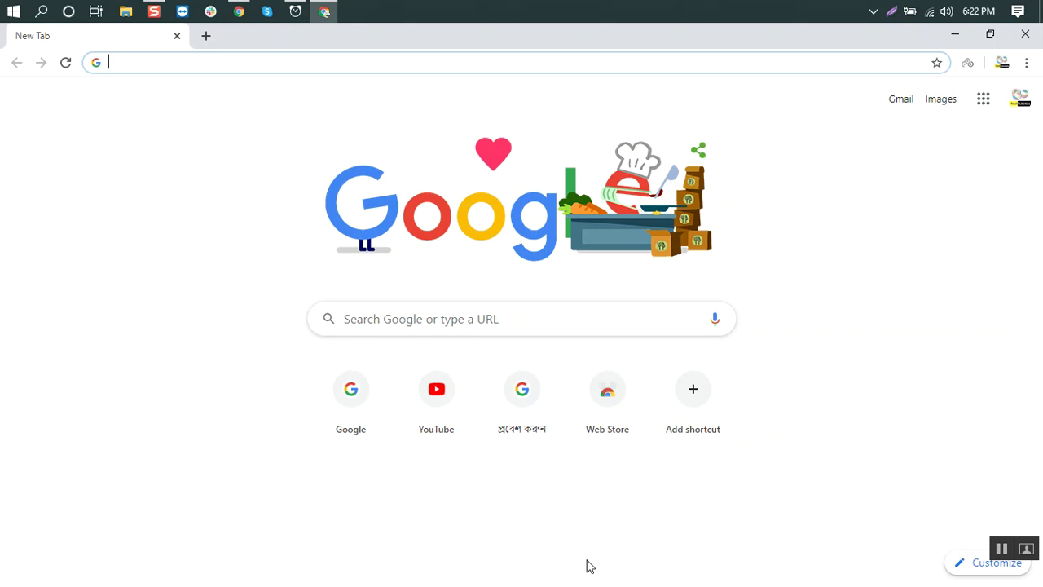
# Open Google and search for "distraction free youtube extension"
pyautogui.write('googl')
pyautogui.press('Return')
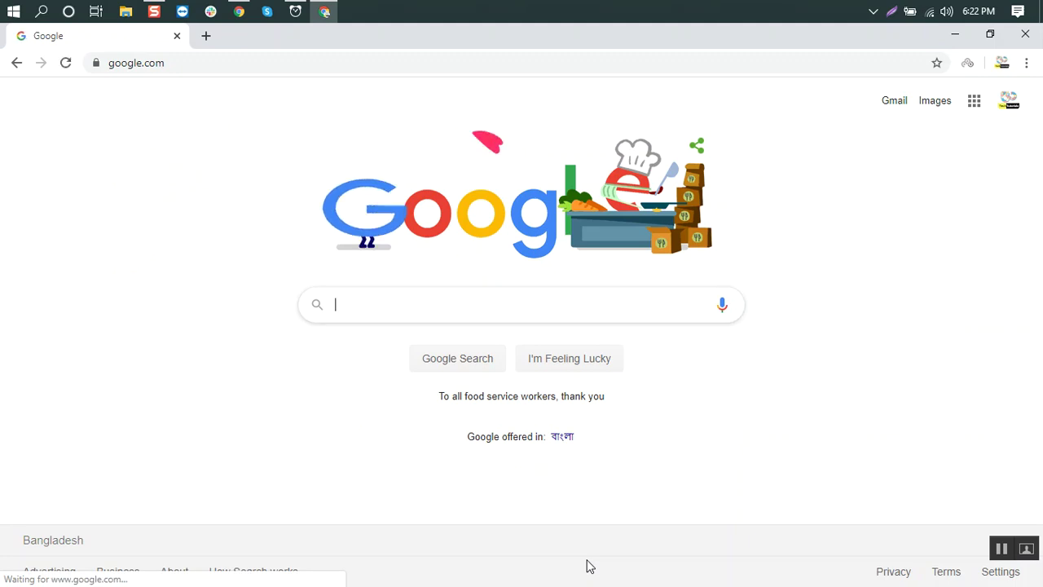
pyautogui.write('distraction f')
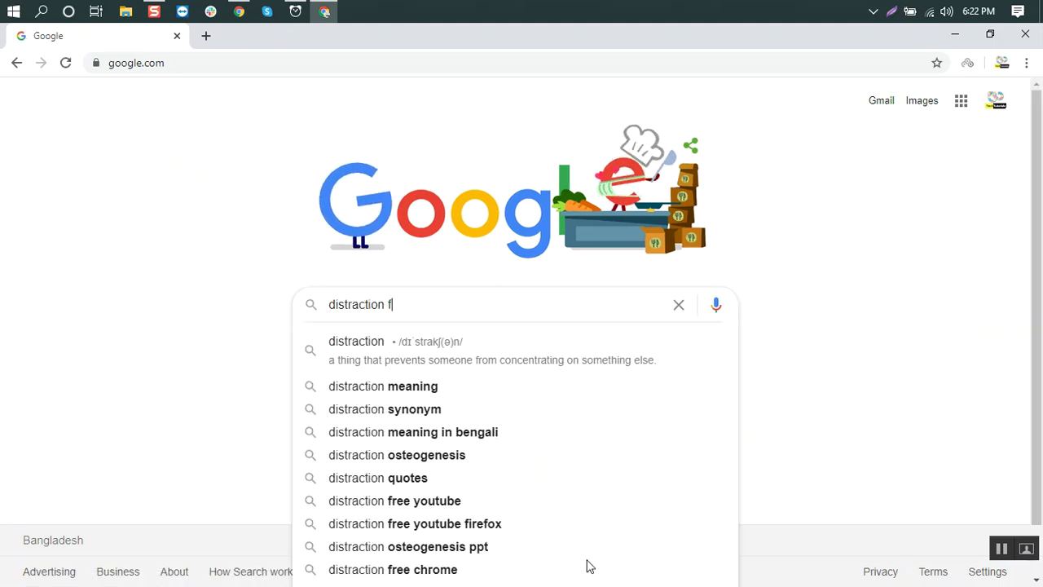
pyautogui.write('ree youtube ex')
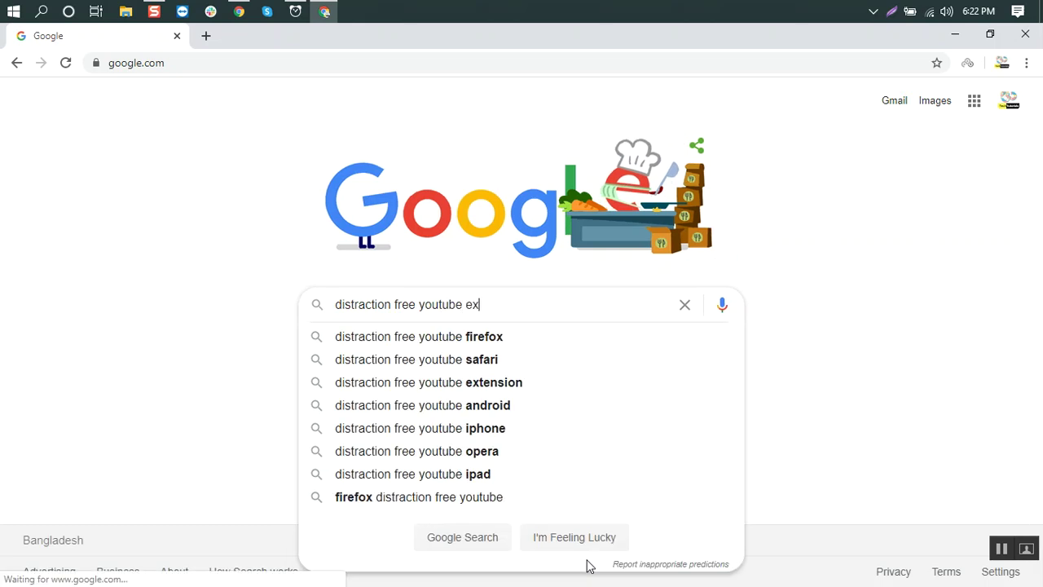
pyautogui.write('tension')
pyautogui.press('Return')
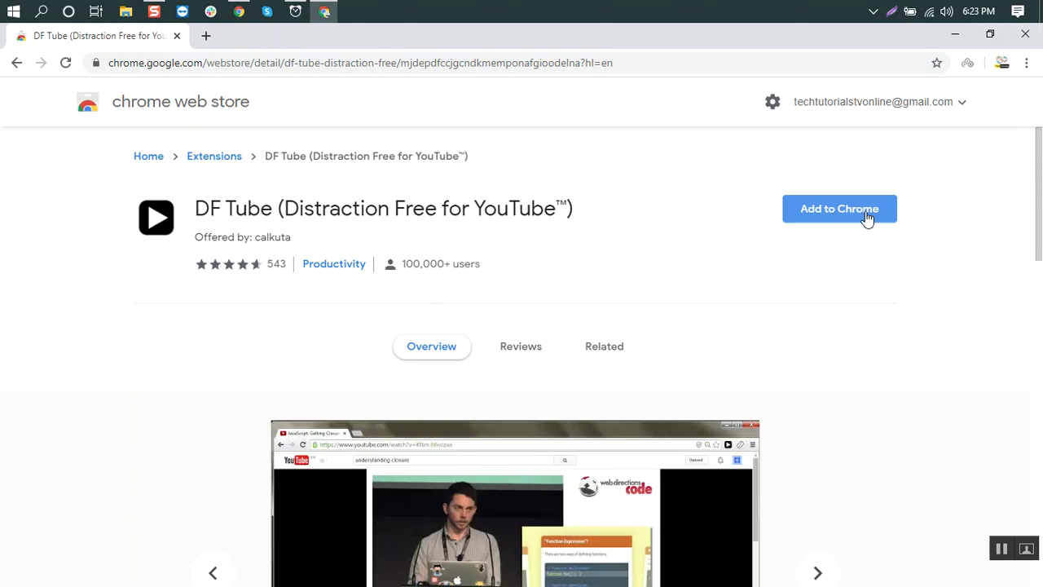
# Add the DF Tube (Distraction Free for YouTube) extension to Chrome and replace the store page with a new tab
pyautogui.click(868, 218)
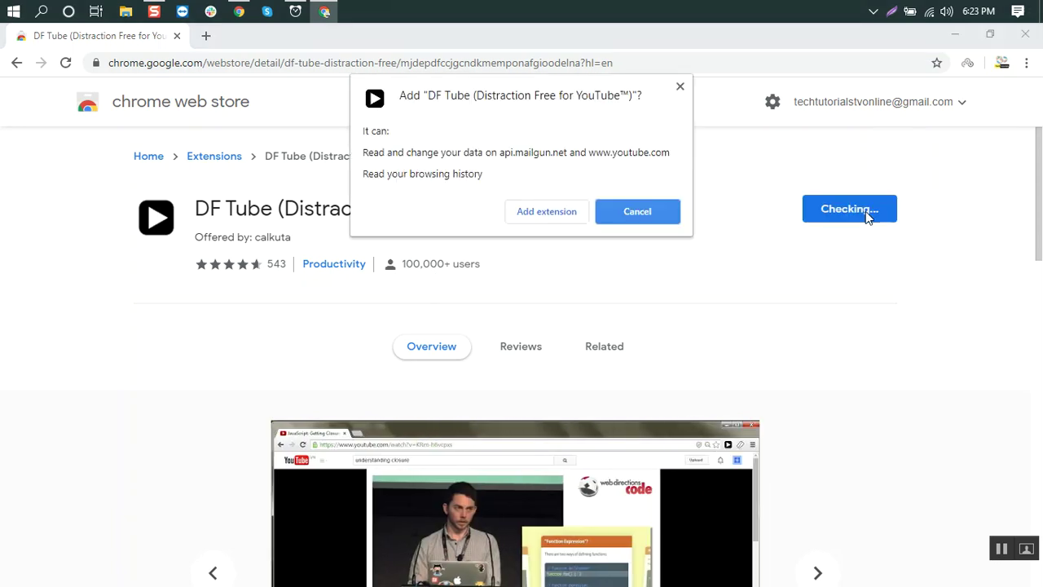
pyautogui.click(555, 211)
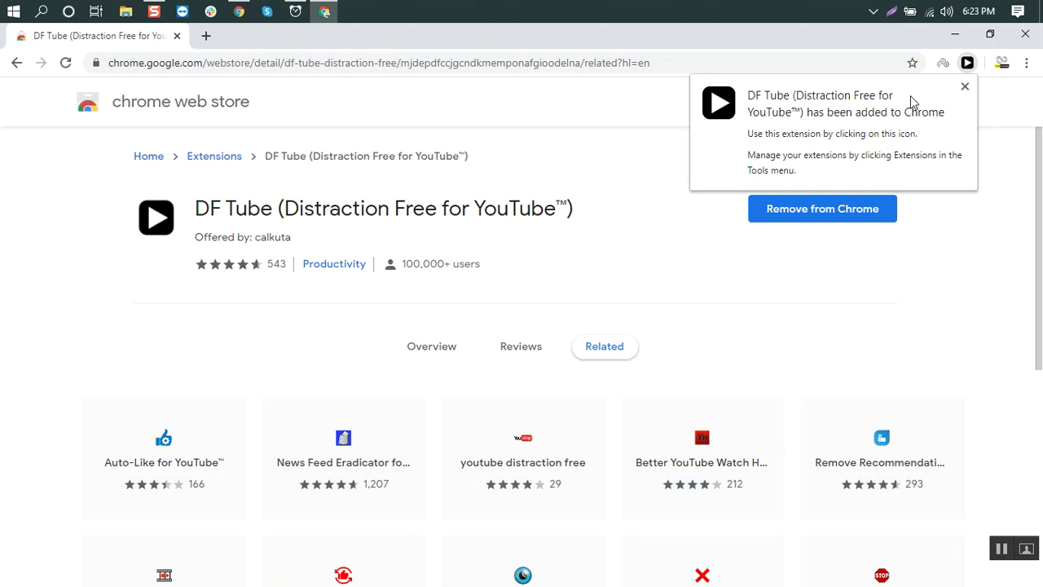
pyautogui.click(965, 87)
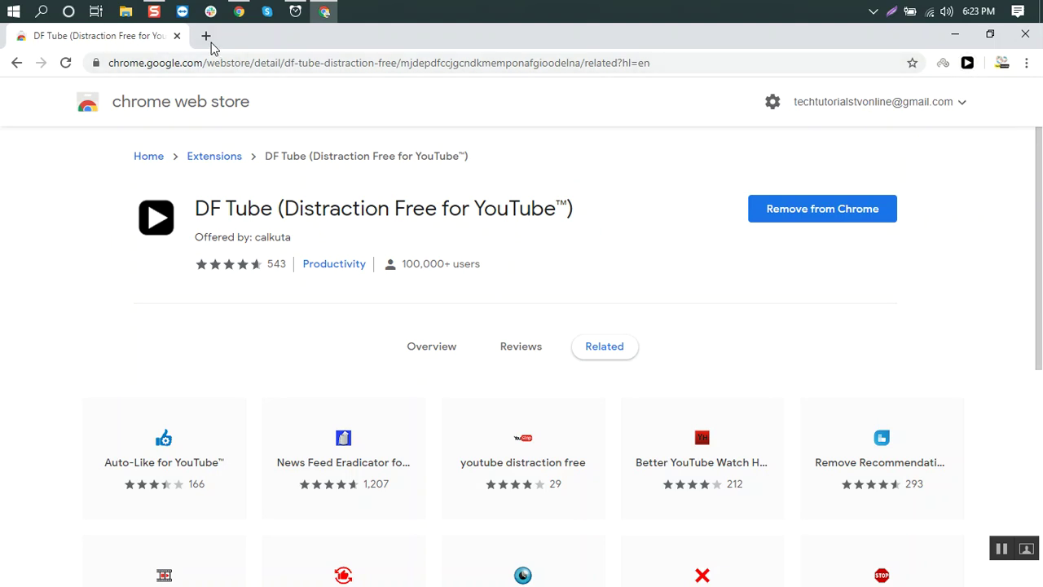
pyautogui.click(206, 35)
pyautogui.click(176, 36)
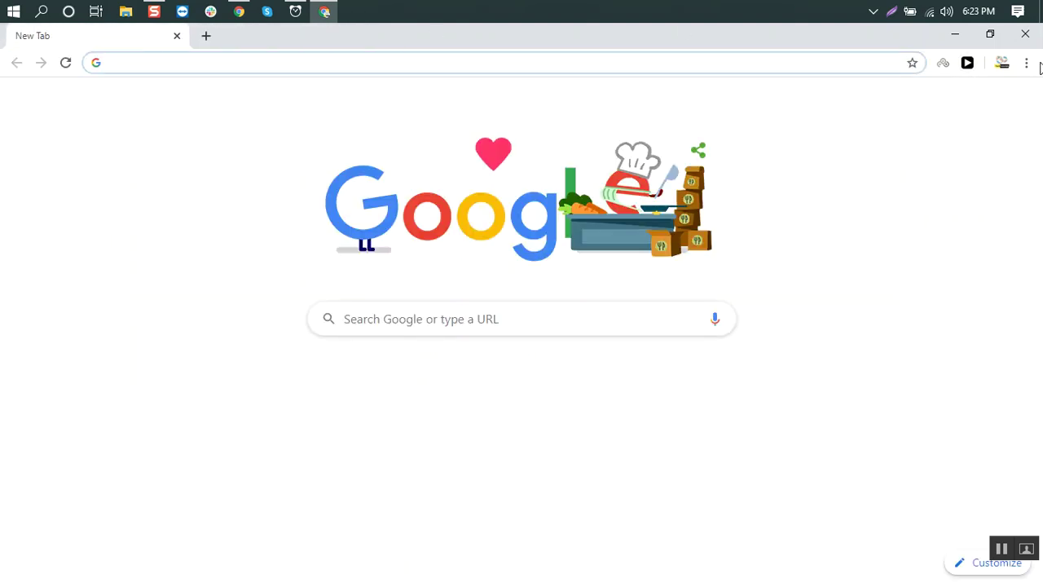
# Toggle the DF Tube extension off and on, ending with it deactivated
pyautogui.click(967, 63)
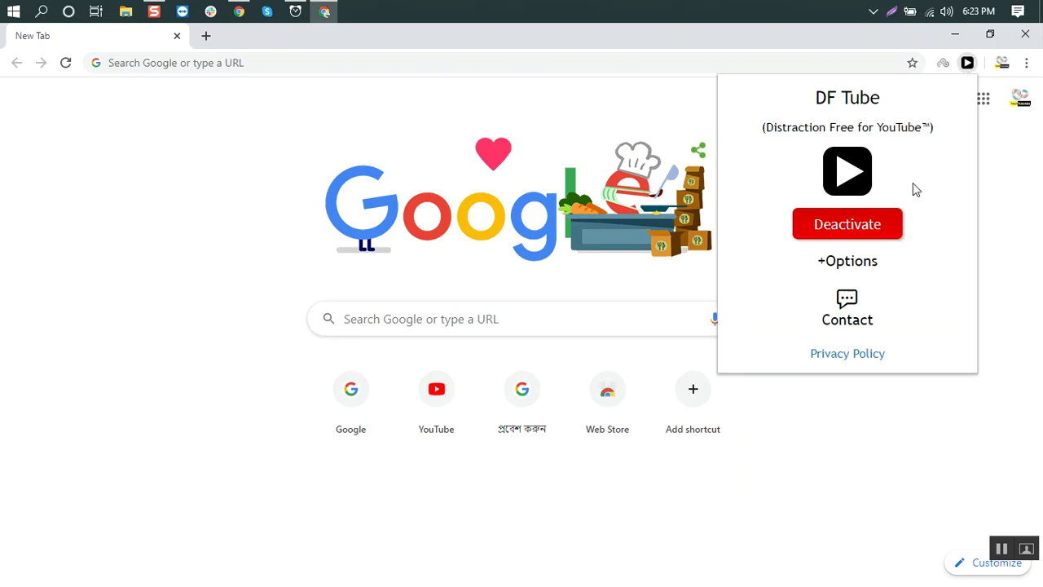
pyautogui.click(860, 230)
pyautogui.click(857, 233)
pyautogui.click(857, 233)
pyautogui.click(844, 231)
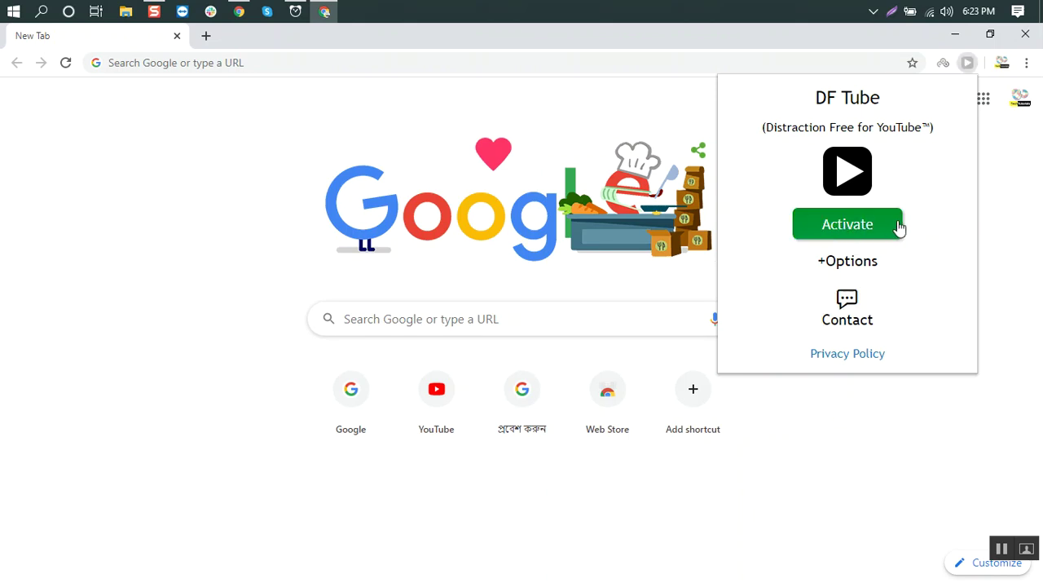
# Open the YouTube home page and activate DF Tube there
pyautogui.click(173, 216)
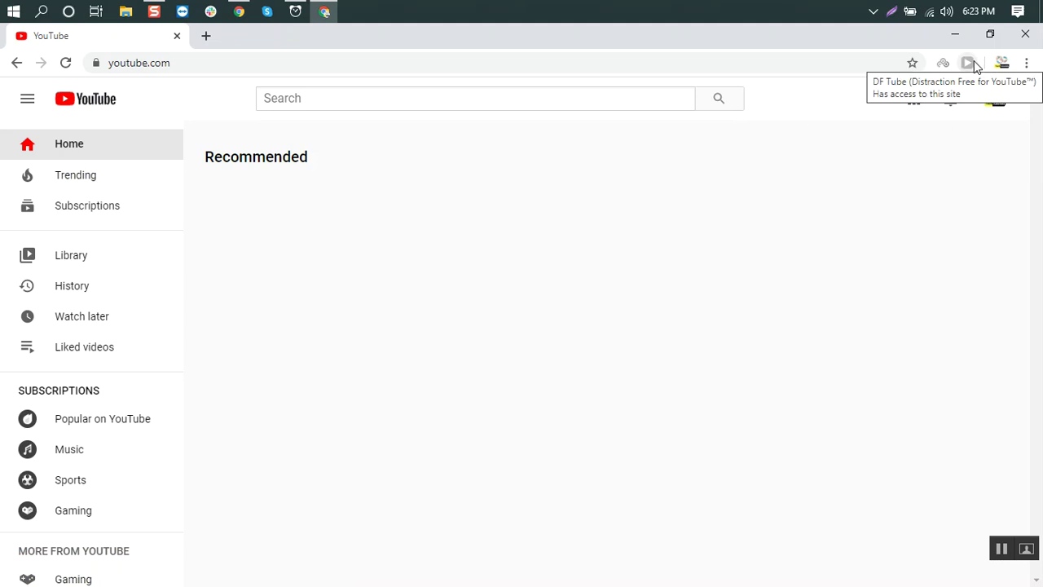
pyautogui.click(968, 63)
pyautogui.click(883, 238)
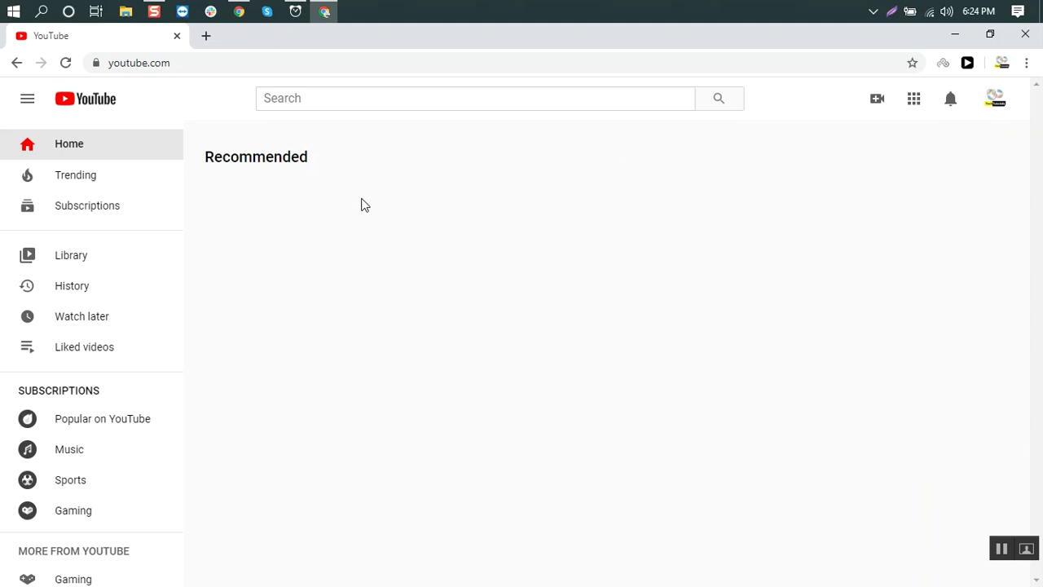
# Look at the search suggestions and the account menu, and collapse YouTube's navigation sidebar
pyautogui.click(407, 96)
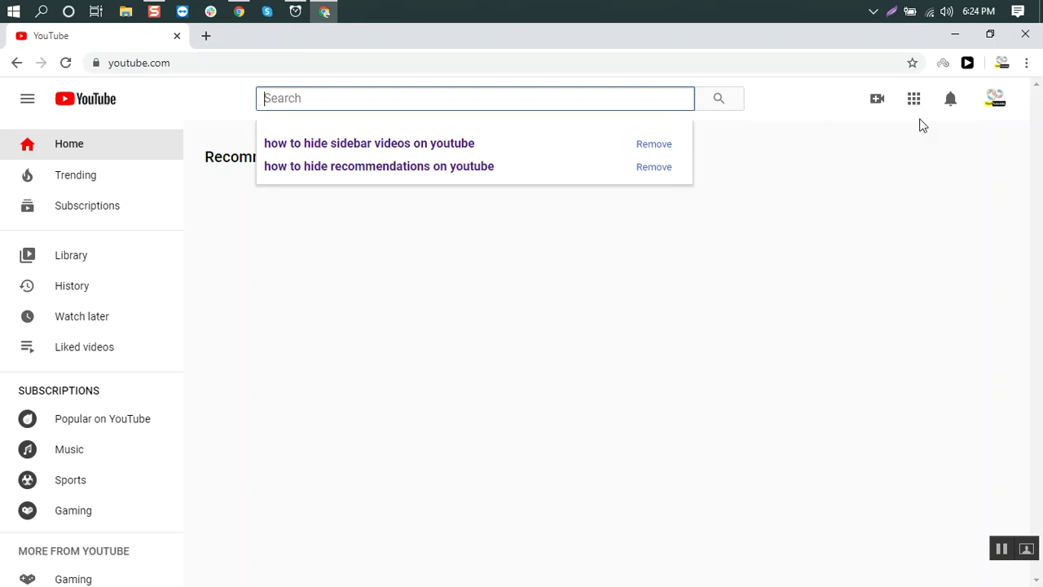
pyautogui.click(995, 98)
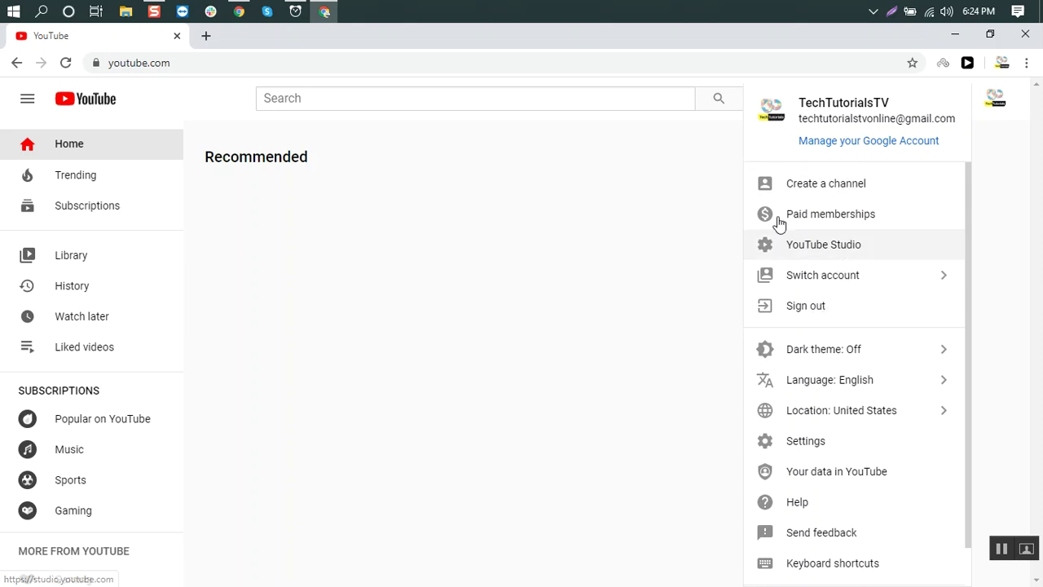
pyautogui.click(173, 149)
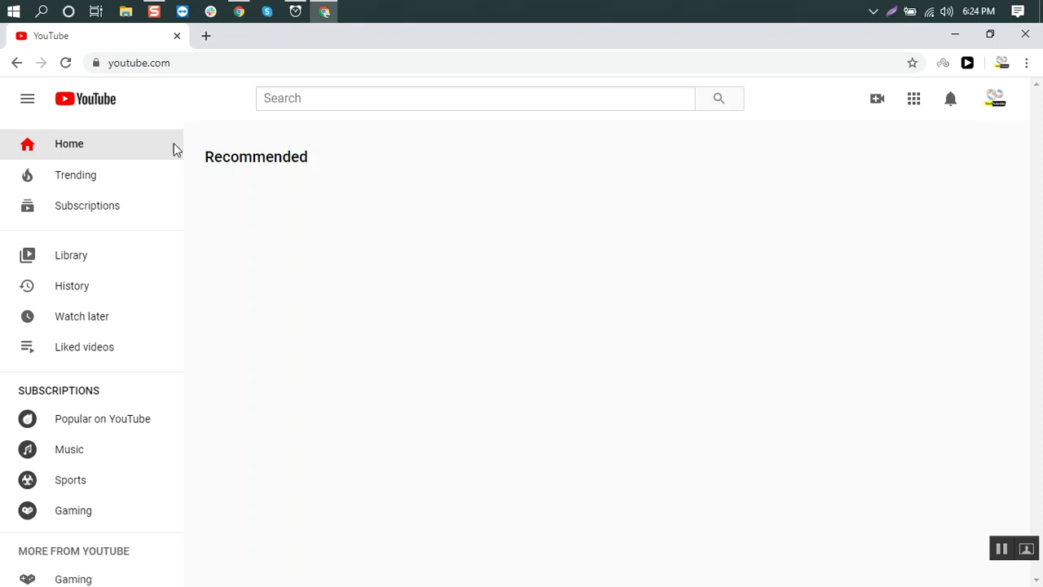
pyautogui.click(29, 101)
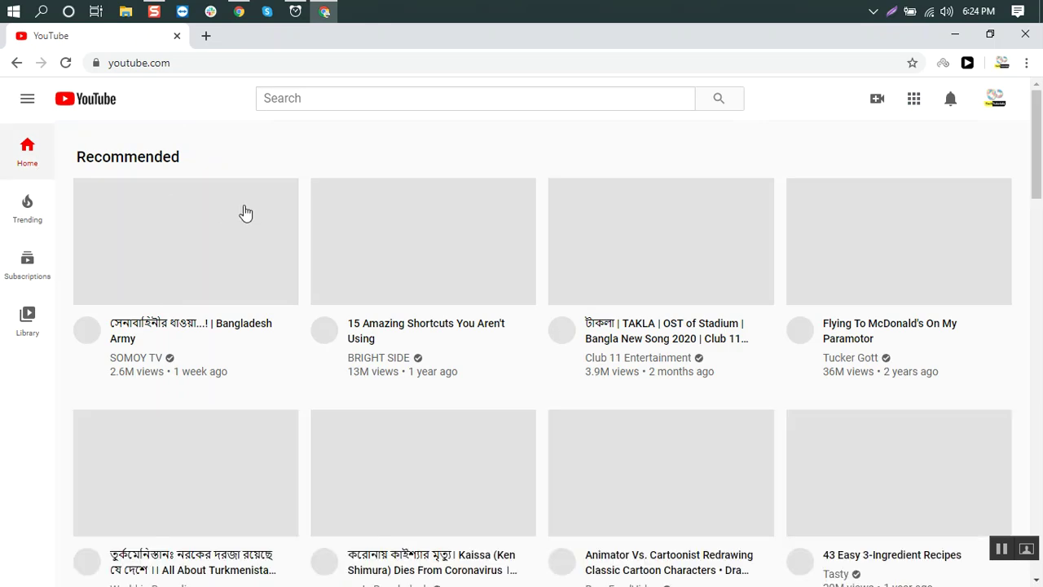
# Check the account menu and search YouTube for "techtutorialstvonline"
pyautogui.click(996, 101)
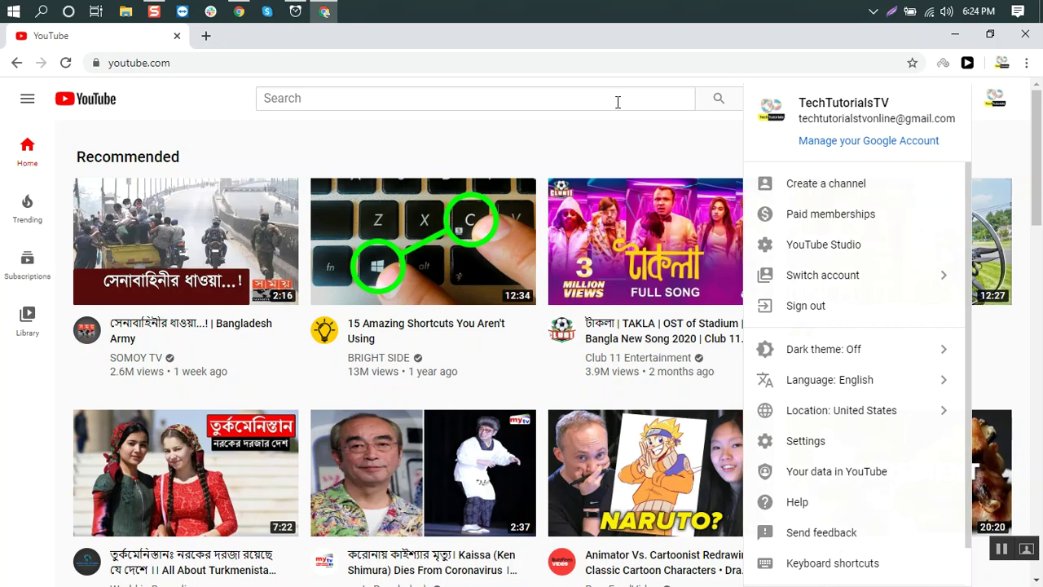
pyautogui.click(618, 100)
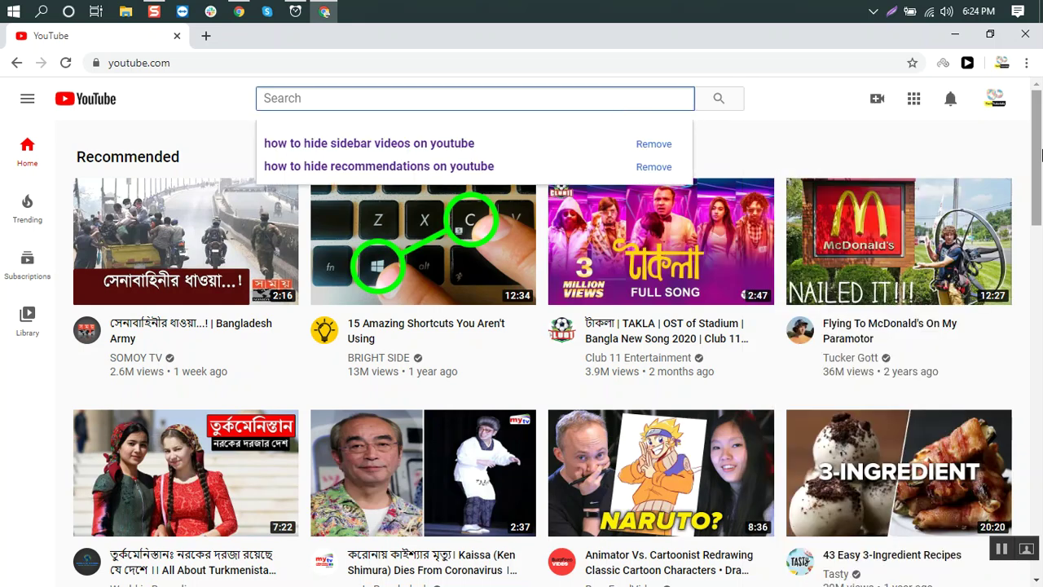
pyautogui.write('techtutorialst')
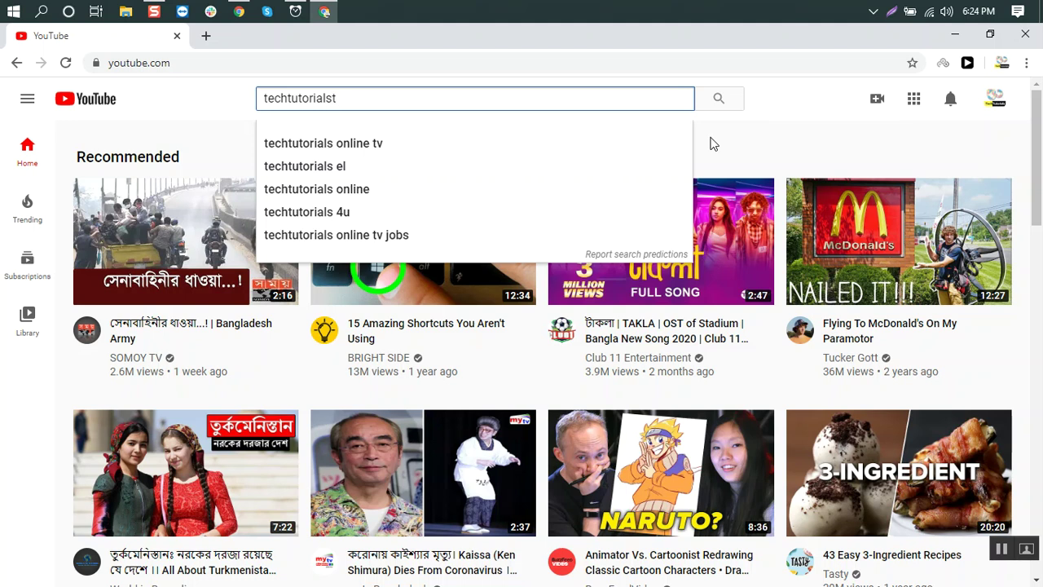
pyautogui.write('vonline')
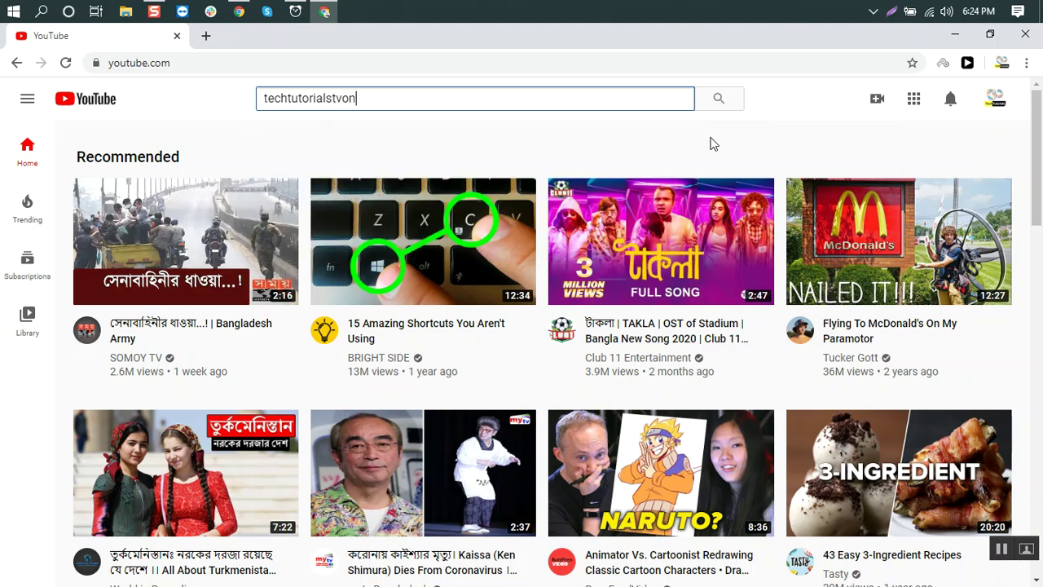
pyautogui.press('Return')
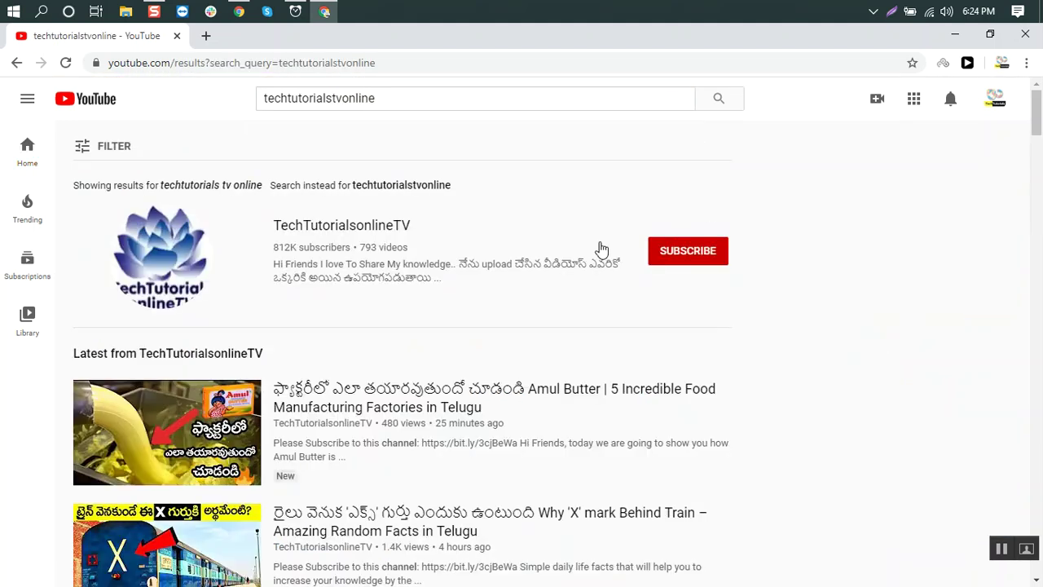
# Go directly to the channel address youtube.com/techtutorialstvonline
pyautogui.moveTo(171, 65); pyautogui.dragTo(559, 117)
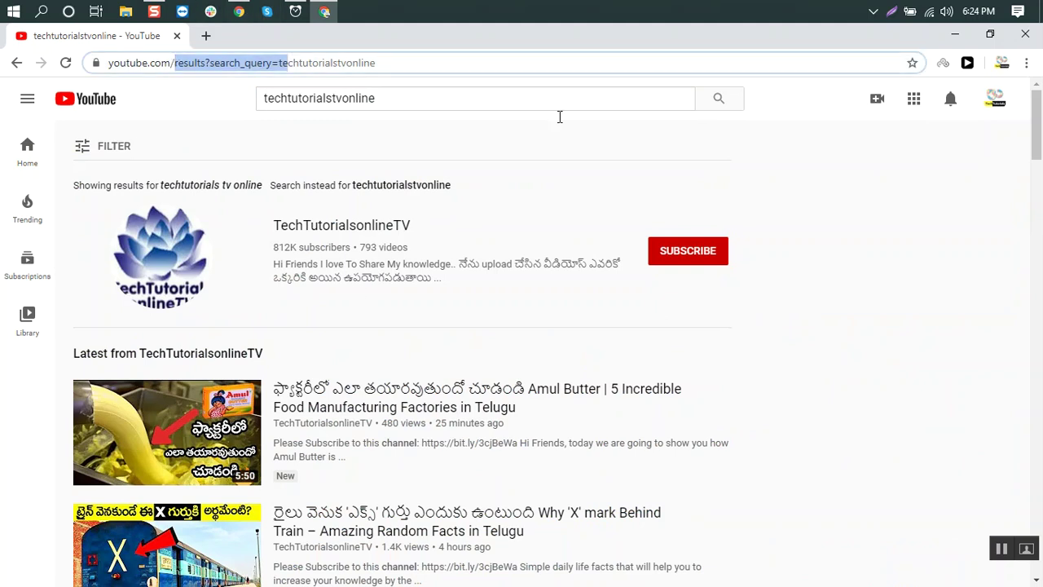
pyautogui.write('techtutorialson')
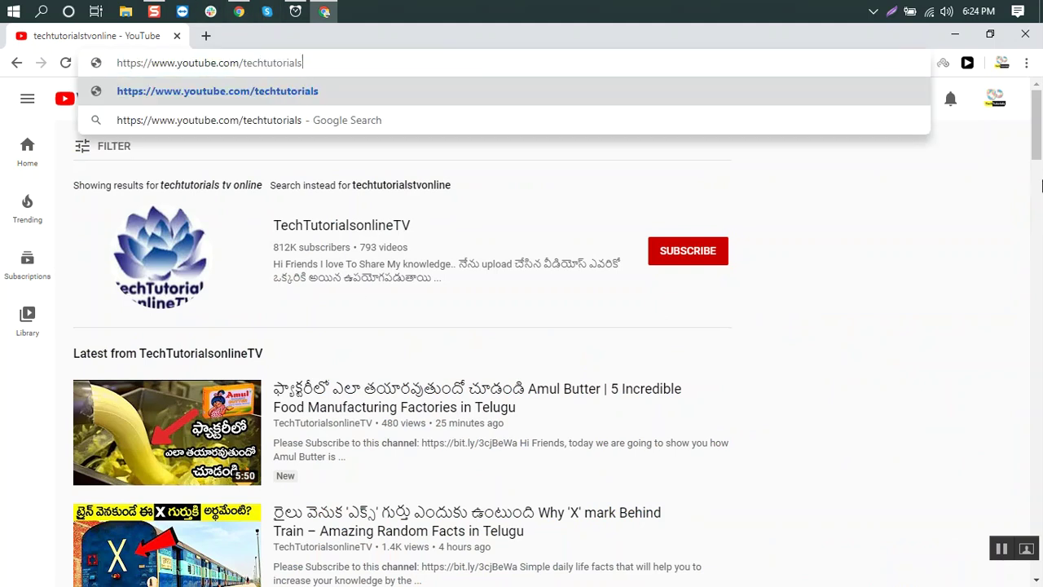
pyautogui.press('BackSpace')
pyautogui.press('BackSpace')
pyautogui.write('tvonline')
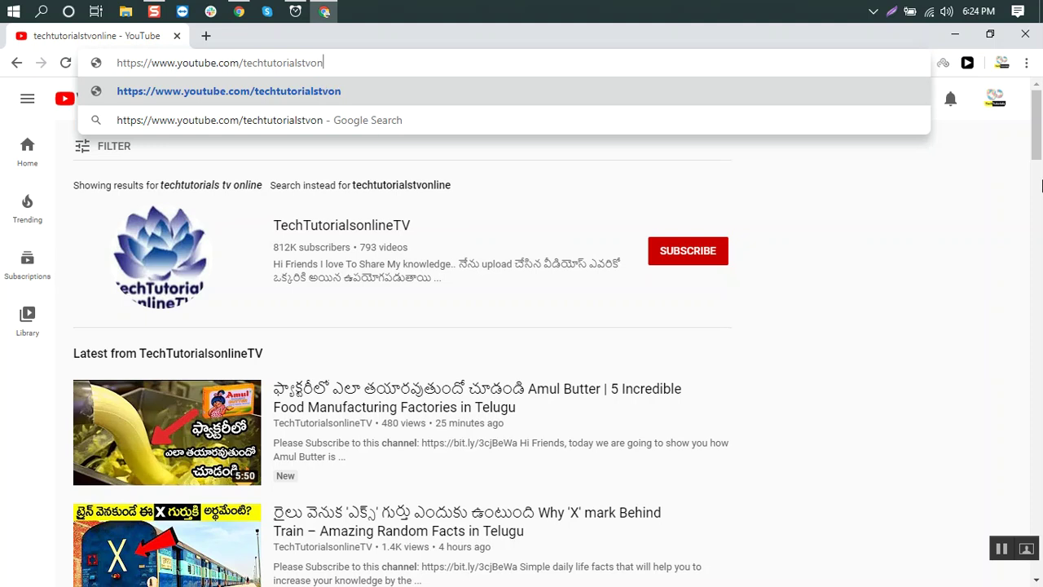
pyautogui.press('Return')
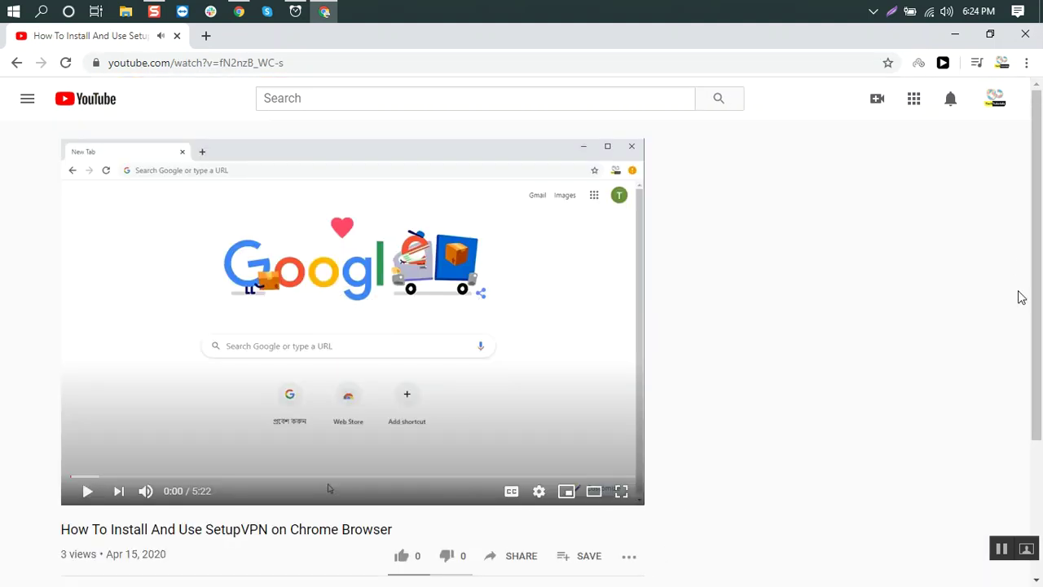
# Look over the SetupVPN video page, deactivate DF Tube and reload the page with the video paused
pyautogui.scroll(-2, 1041, 367)
pyautogui.scroll(3, 1041, 451)
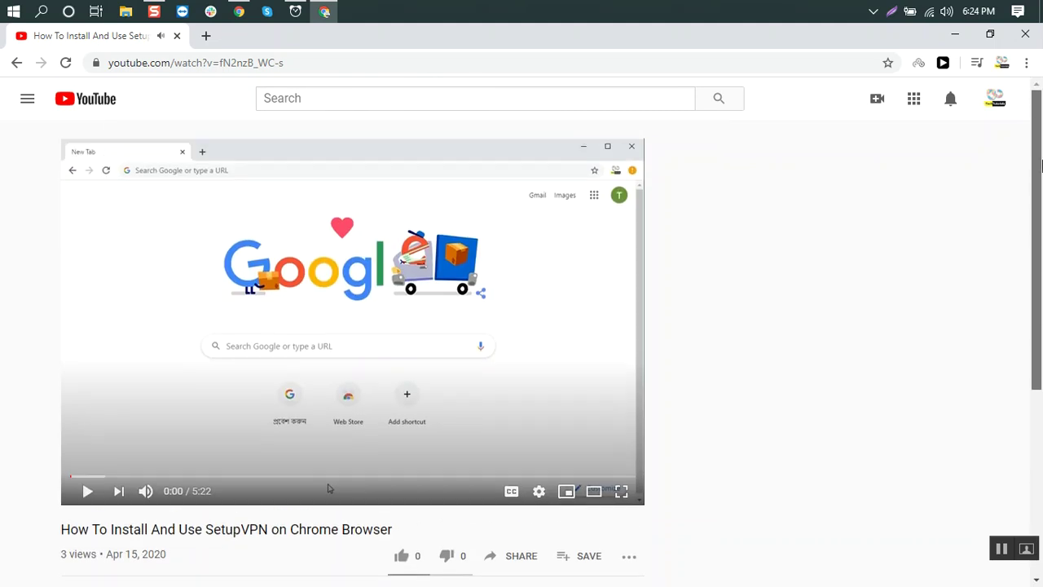
pyautogui.scroll(-4, 1040, 450)
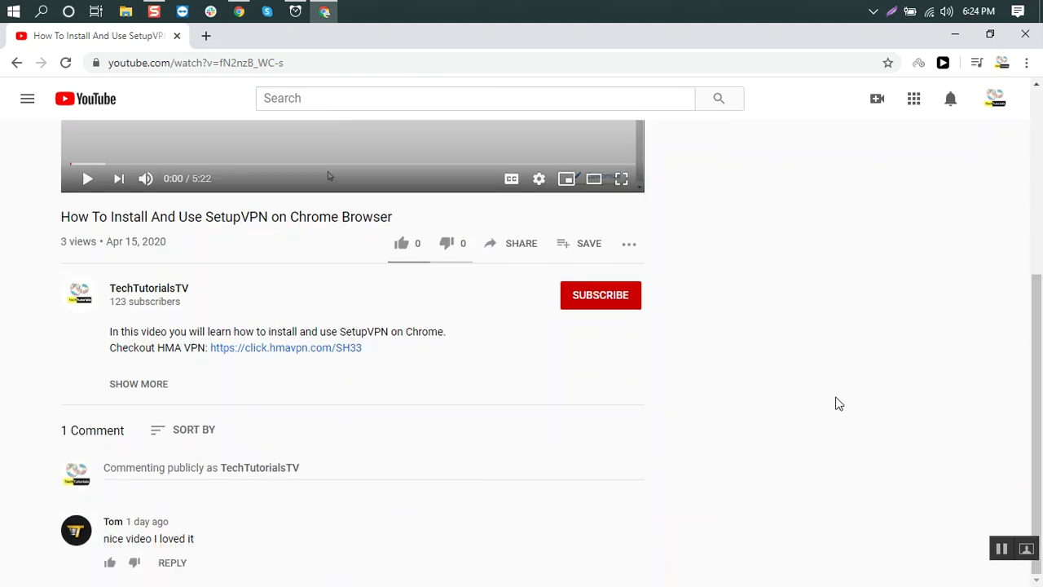
pyautogui.scroll(3, 1041, 396)
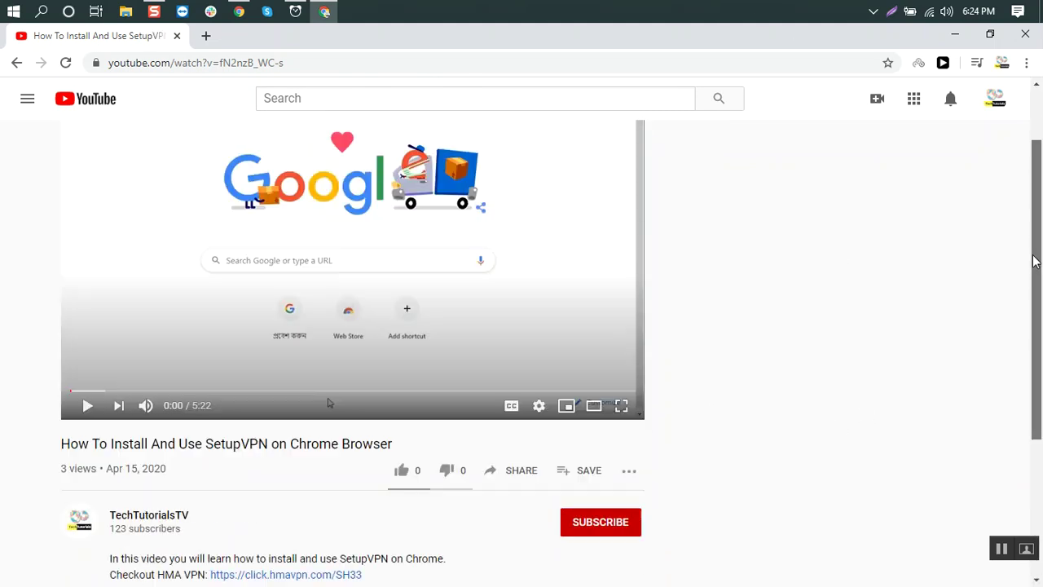
pyautogui.click(943, 63)
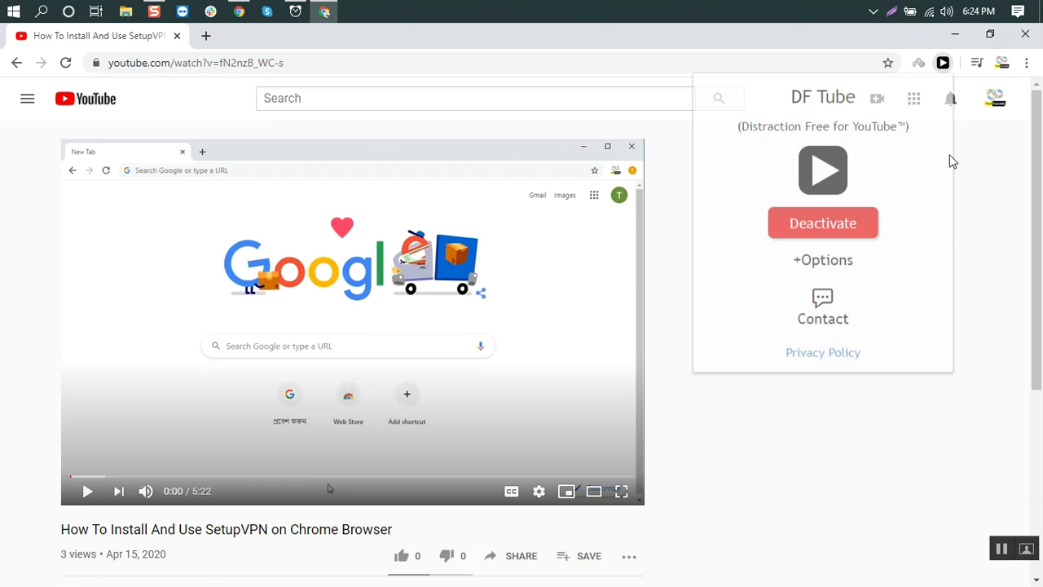
pyautogui.click(839, 227)
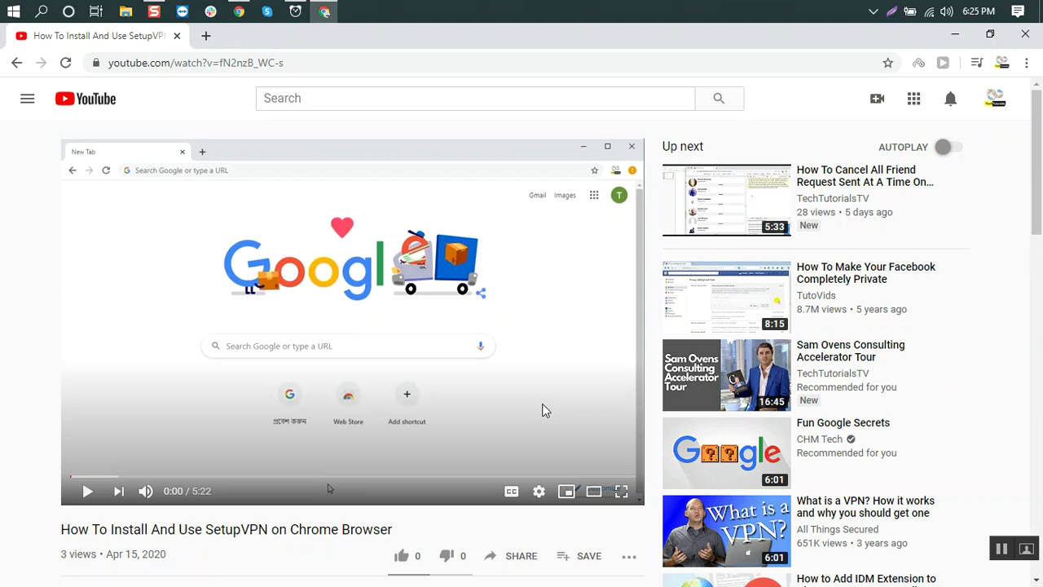
pyautogui.click(65, 62)
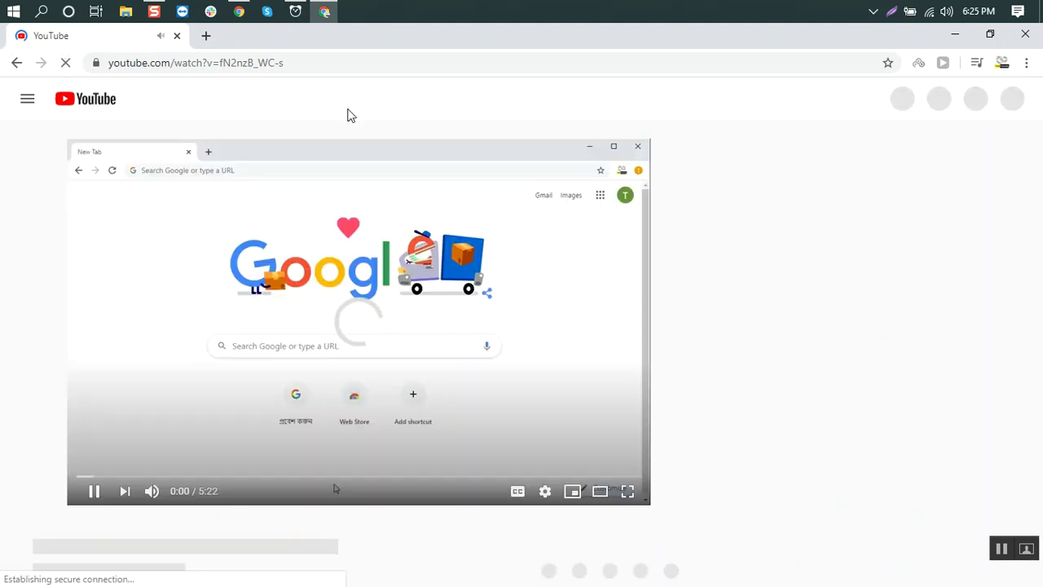
pyautogui.click(522, 167)
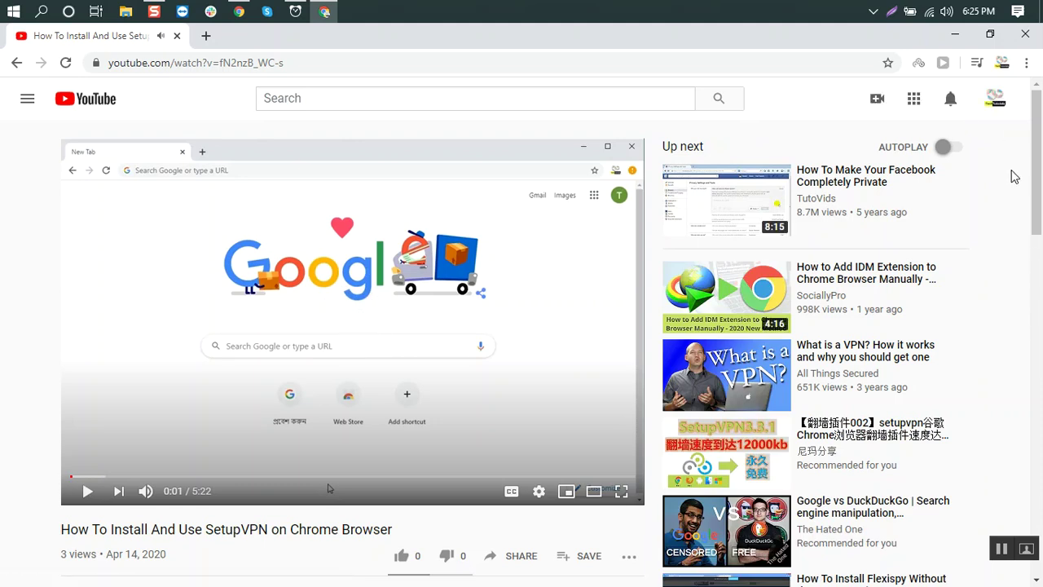
# Activate DF Tube on the SetupVPN video page and look down the page at its description
pyautogui.click(946, 64)
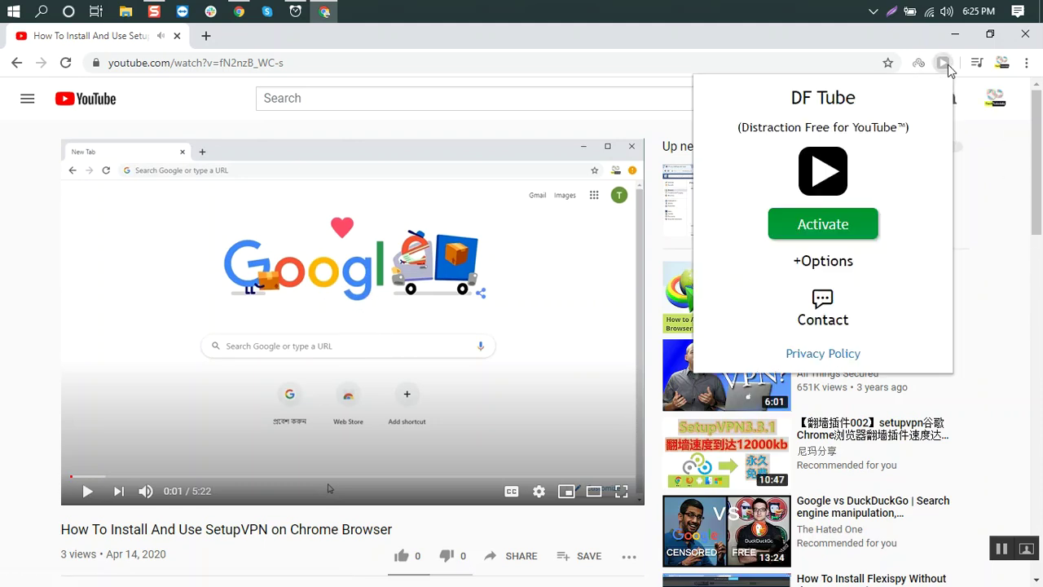
pyautogui.click(815, 228)
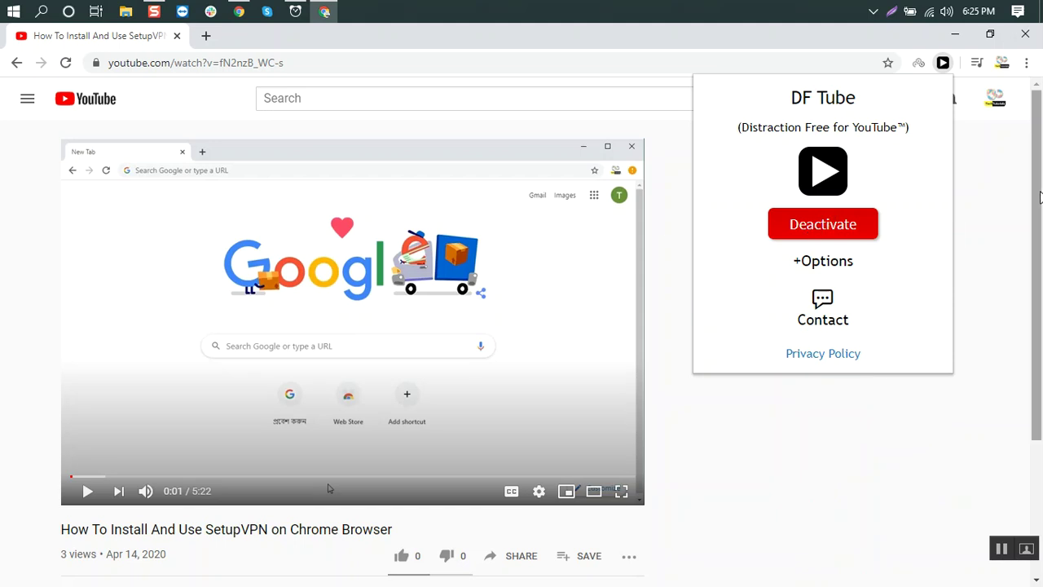
pyautogui.moveTo(1036, 204); pyautogui.dragTo(1042, 561)
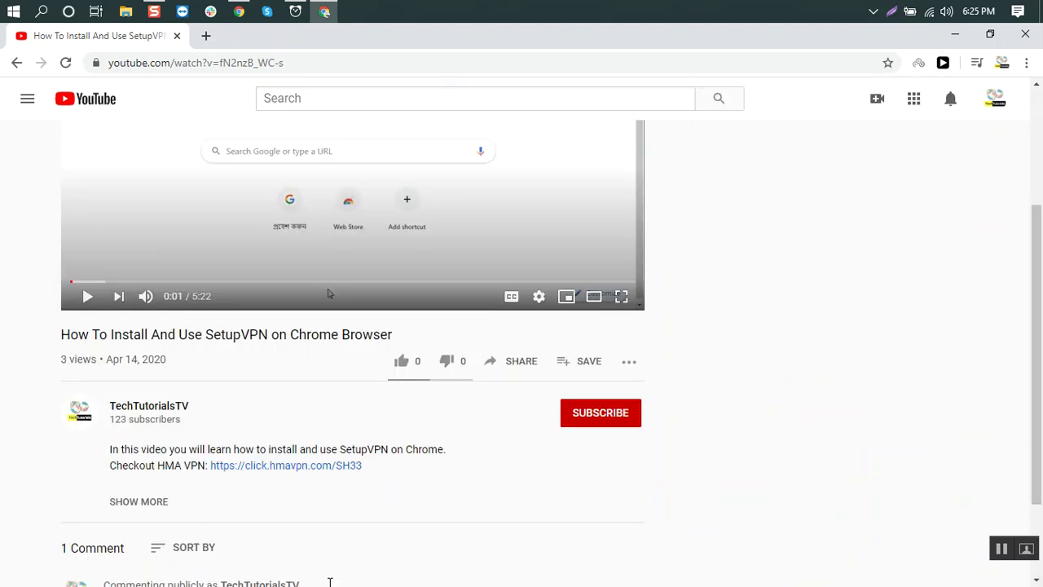
# Return to the top of the SetupVPN video page and go to the YouTube home page at youtube.com
pyautogui.moveTo(1035, 442); pyautogui.dragTo(1036, 330)
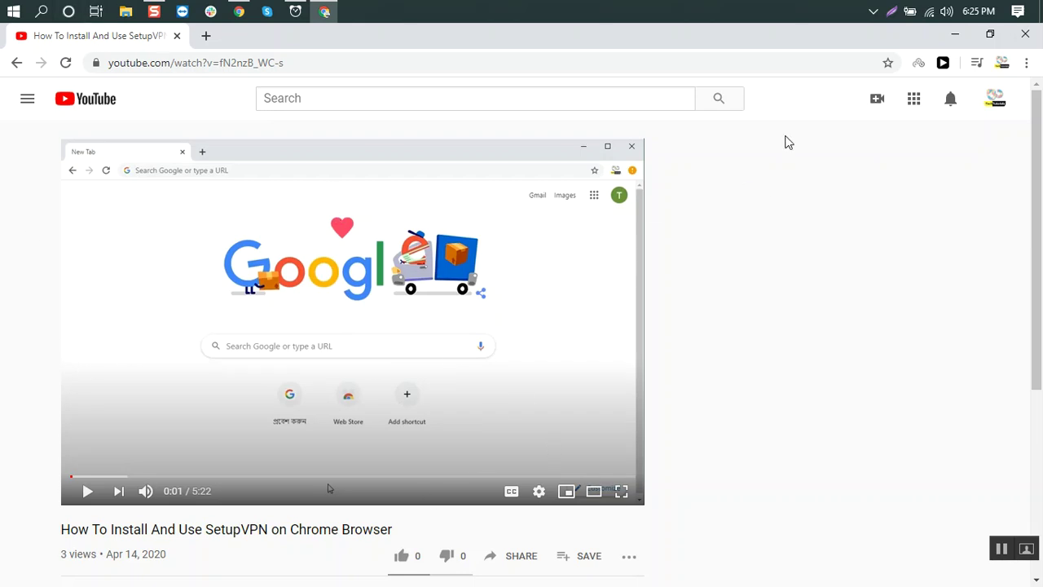
pyautogui.click(184, 64)
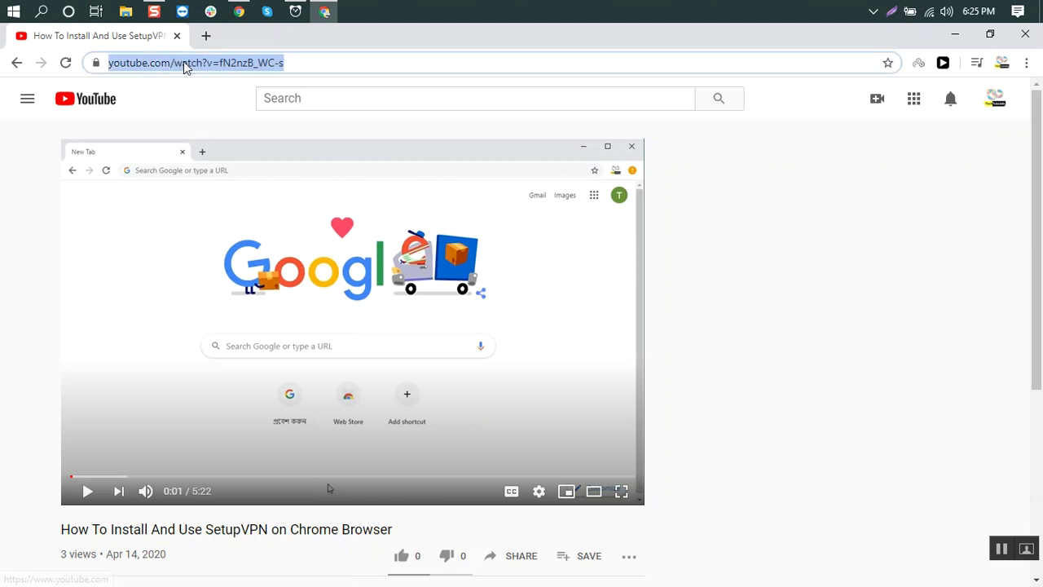
pyautogui.write('you')
pyautogui.press('Return')
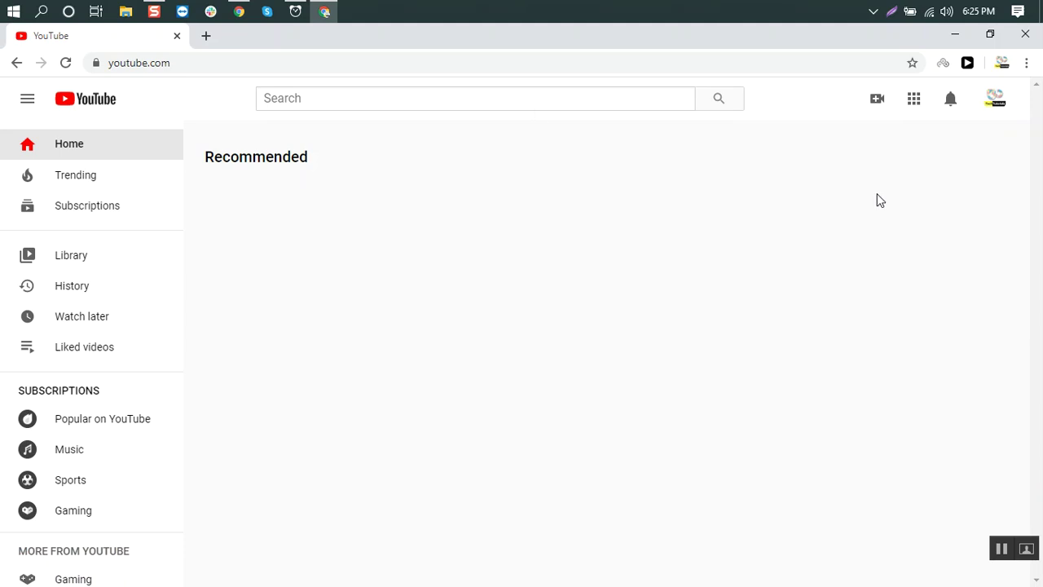
# Search YouTube for "techtutorialstvonline" using the earlier search suggestion, and submit the search again
pyautogui.click(511, 97)
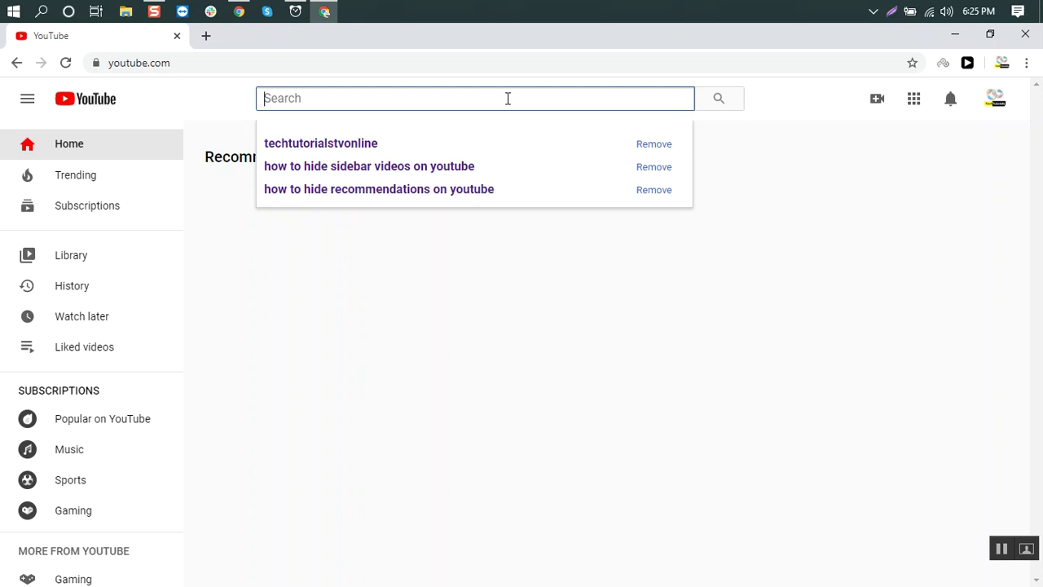
pyautogui.click(504, 144)
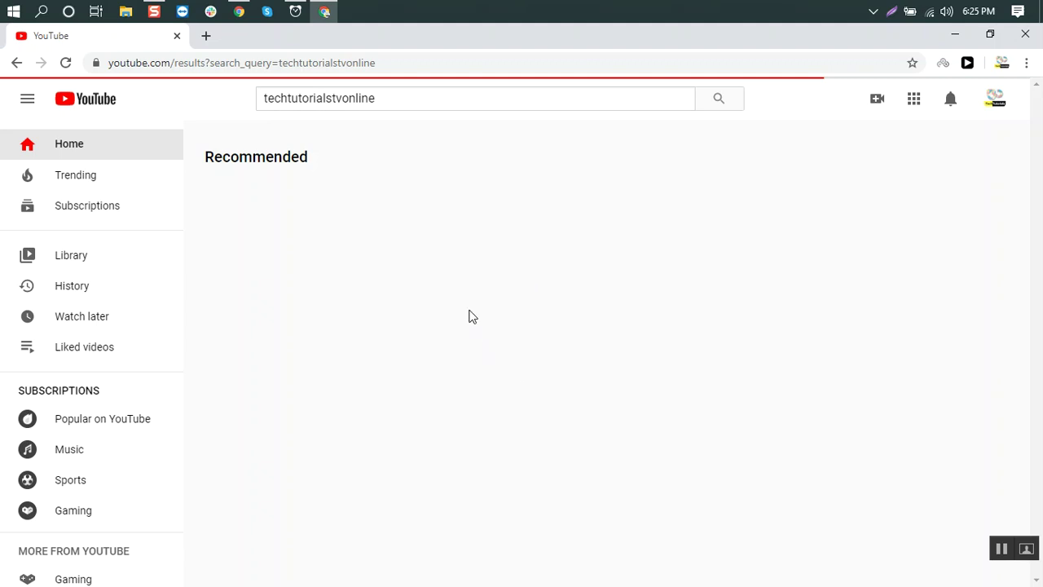
pyautogui.click(729, 107)
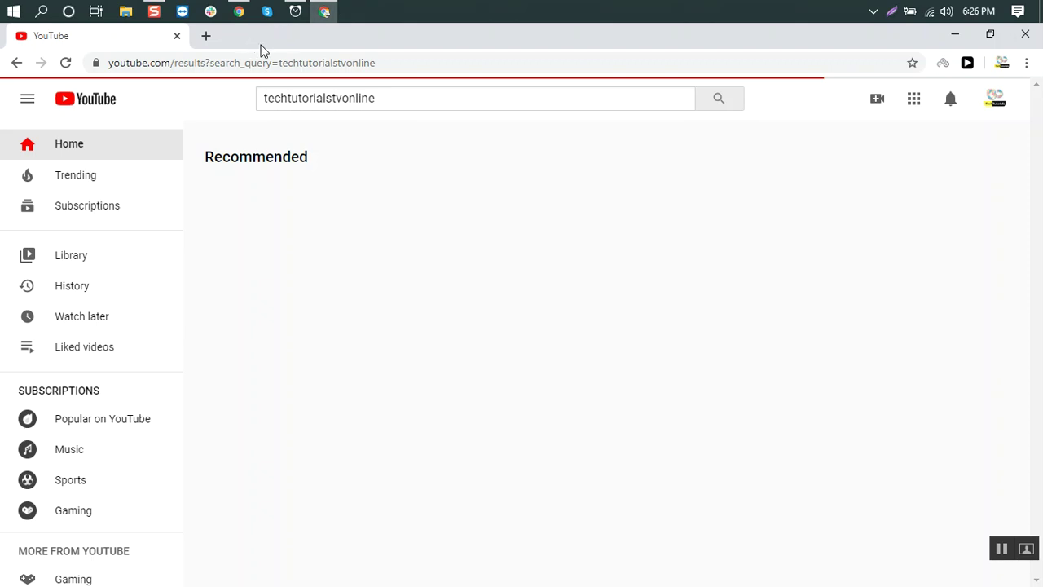
# Open a new browser tab and switch back to the YouTube tab
pyautogui.click(205, 35)
pyautogui.click(153, 45)
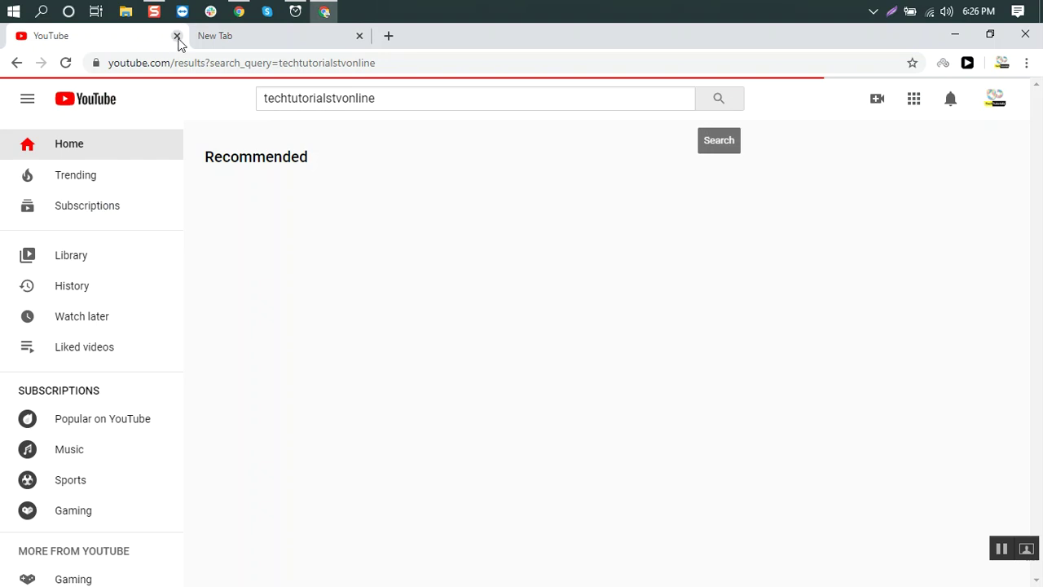